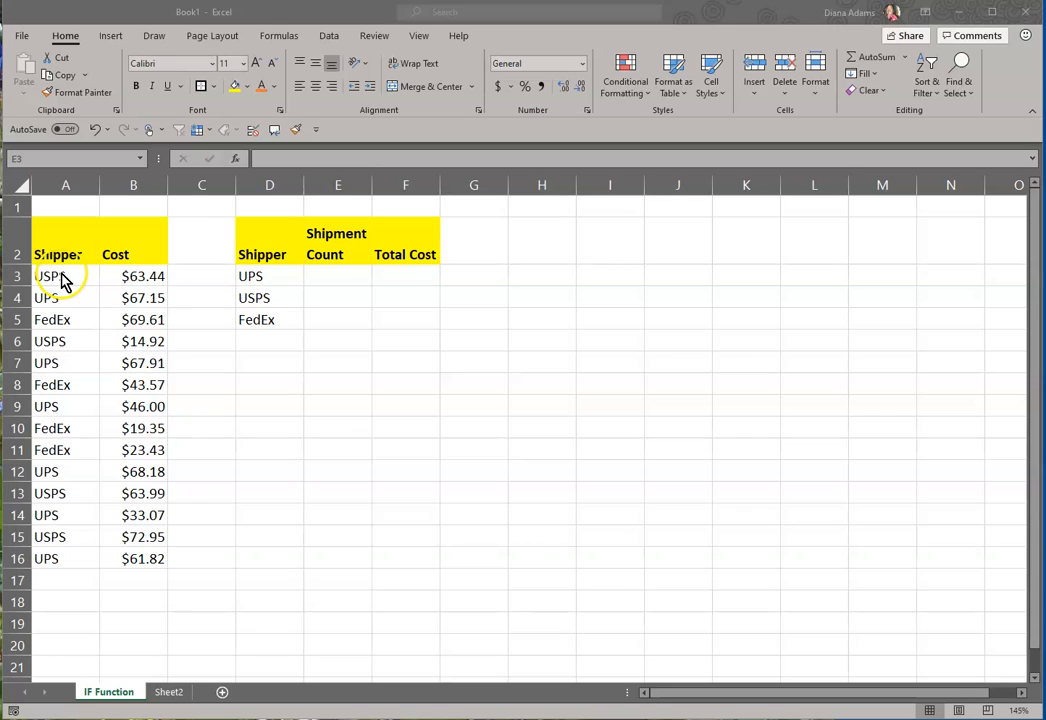
Step: Examine the shipper entries in A3:A16 and the shipper names listed in D3:D5
{"action": "left_click_drag", "start_coordinate": [52, 276], "coordinate": [61, 553]}
{"action": "left_click", "coordinate": [260, 276]}
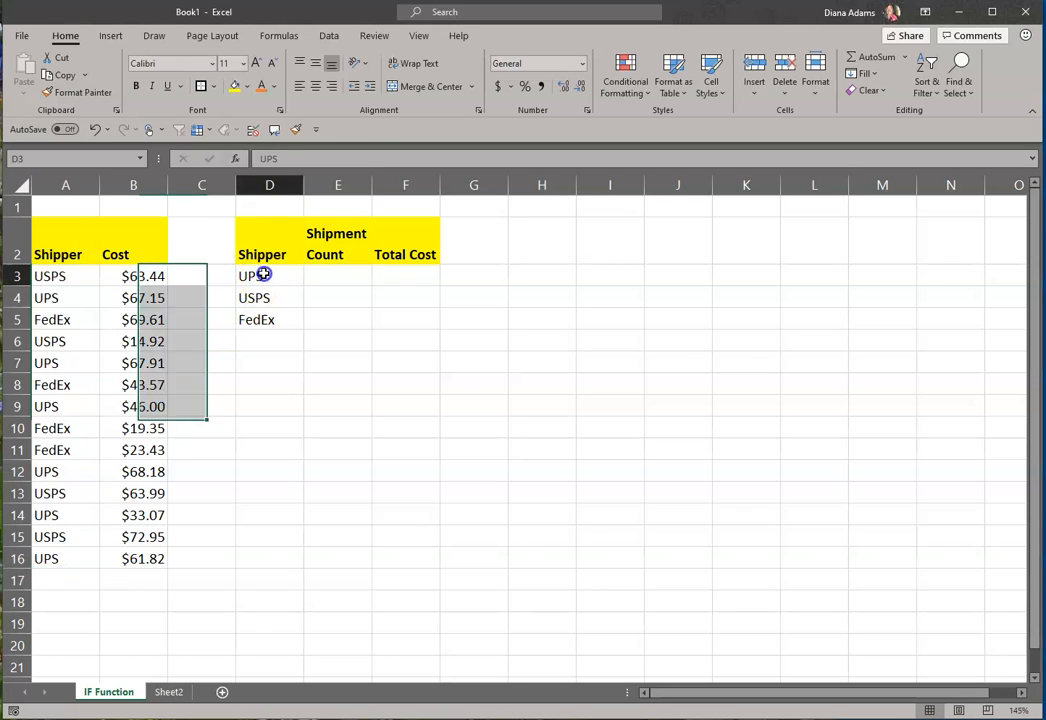
{"action": "left_click_drag", "start_coordinate": [263, 275], "coordinate": [273, 318]}
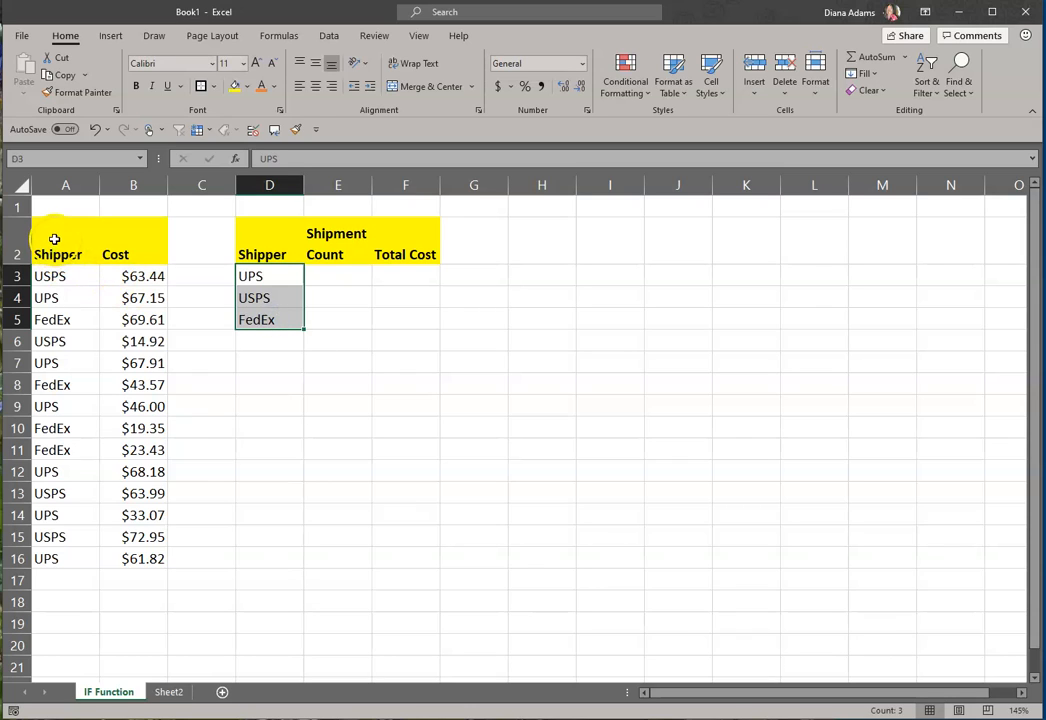
{"action": "left_click", "coordinate": [333, 275]}
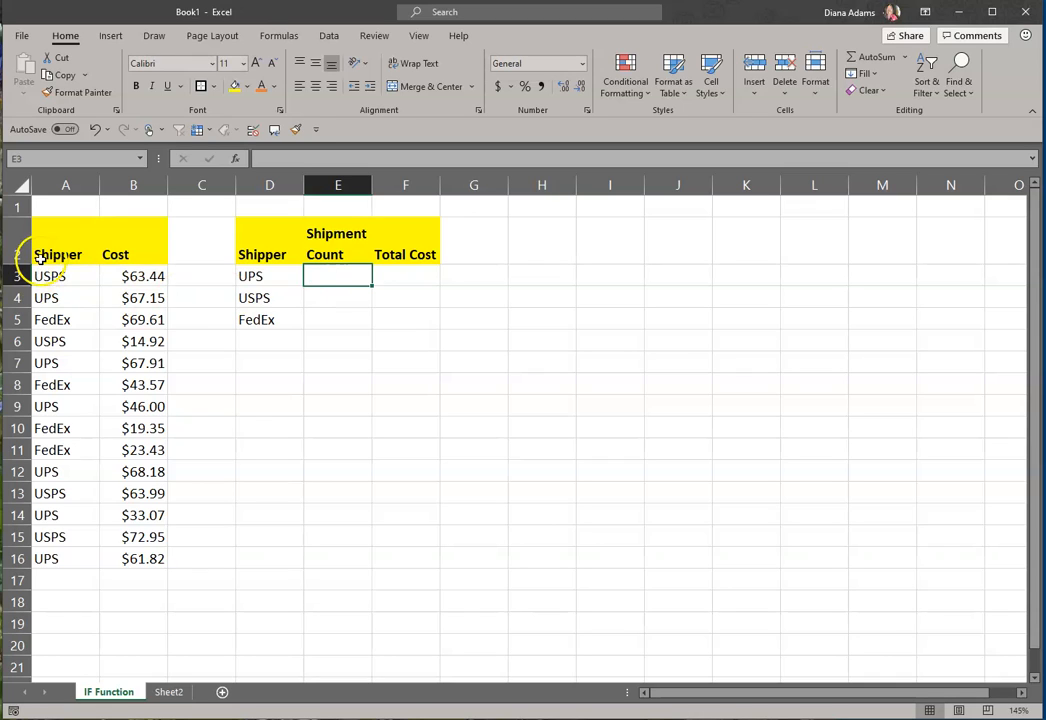
{"action": "left_click_drag", "start_coordinate": [42, 276], "coordinate": [44, 556]}
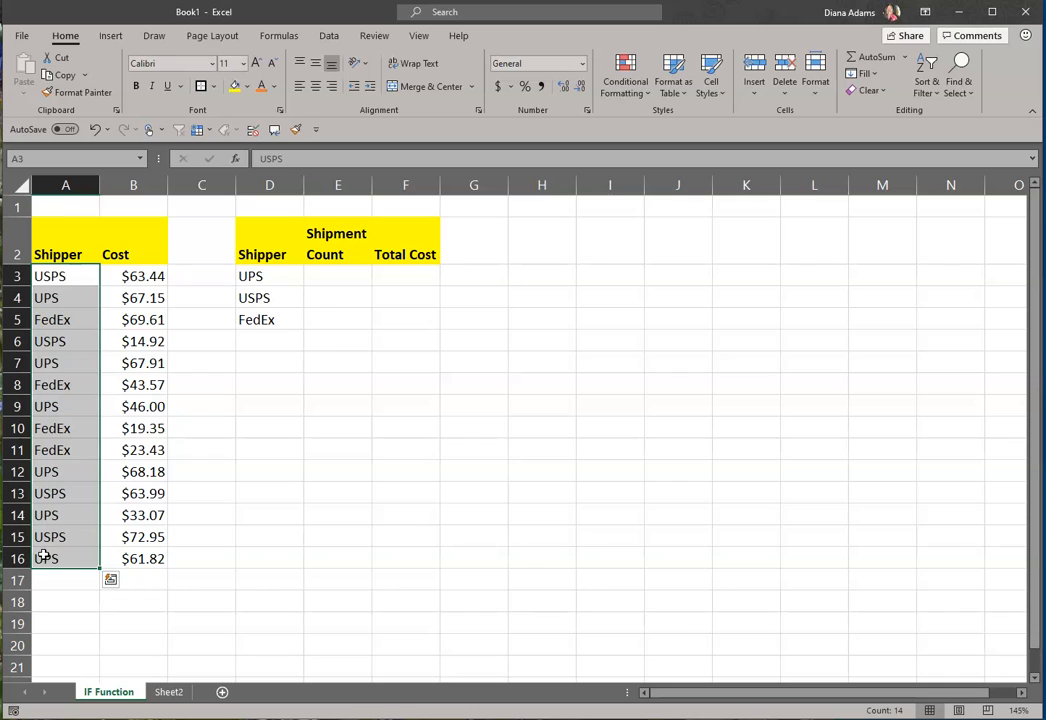
{"action": "left_click", "coordinate": [278, 276]}
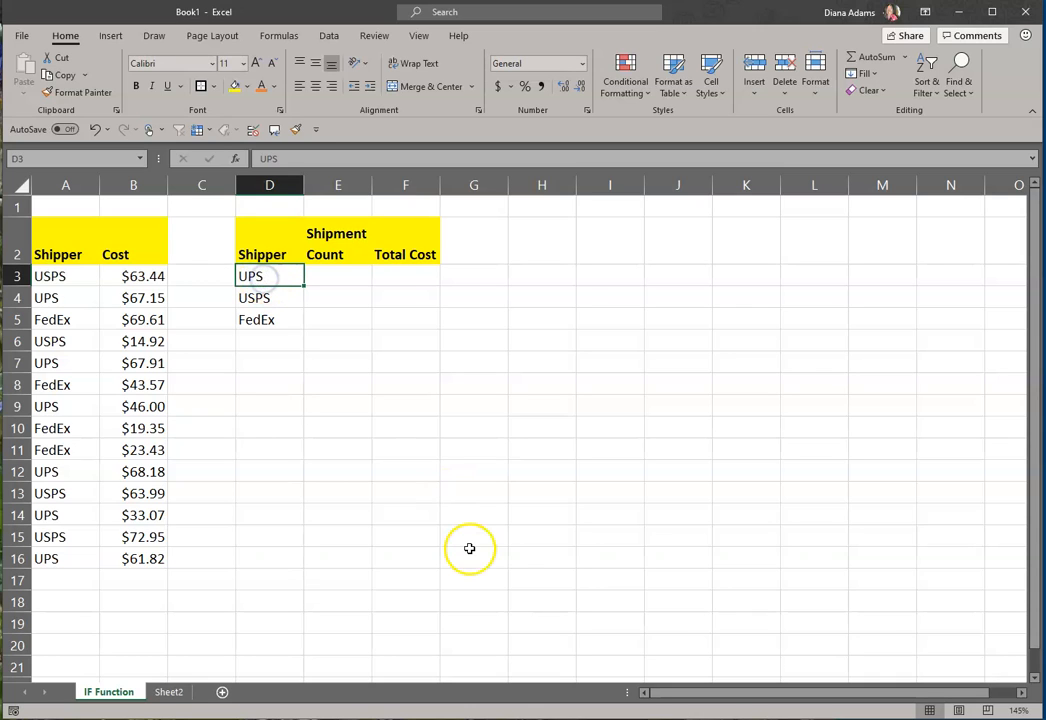
{"action": "left_click", "coordinate": [264, 297]}
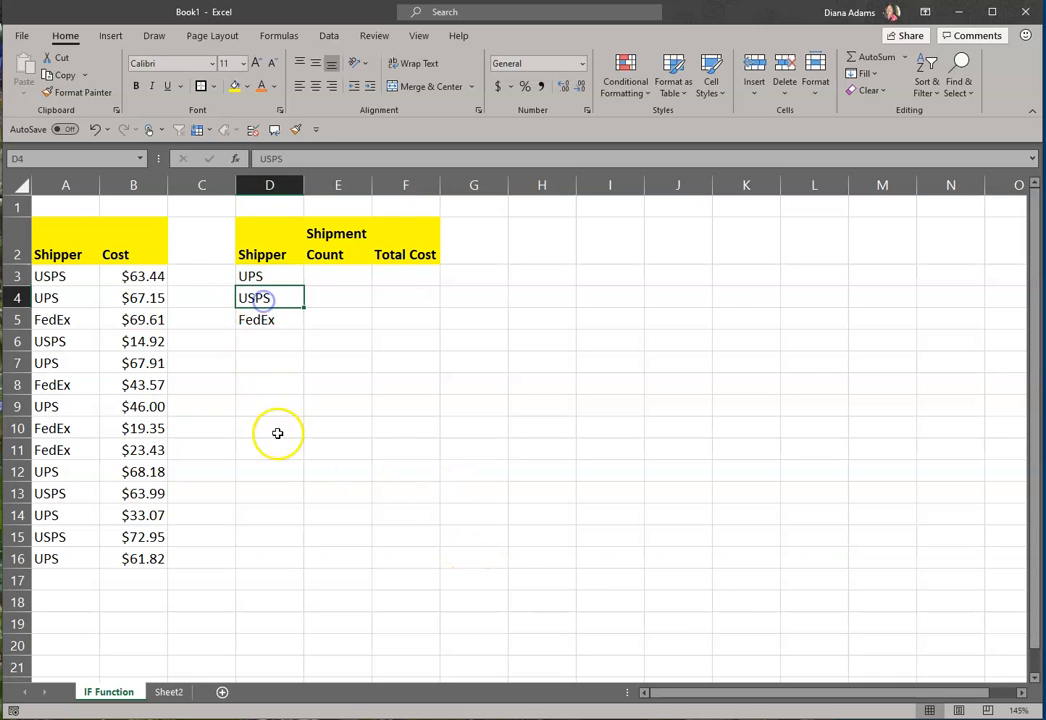
{"action": "left_click", "coordinate": [275, 321]}
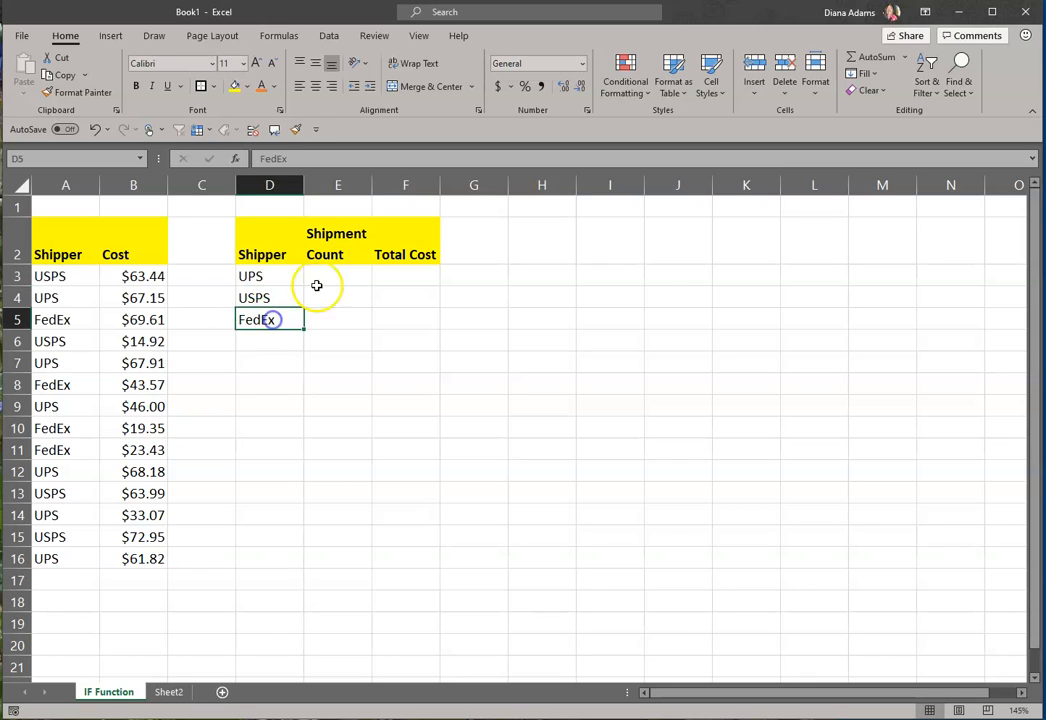
Step: Enter =COUNTIF($A$3:$A$16,D3) in E3 to count the UPS shipments, with the shipper range as an absolute reference
{"action": "left_click", "coordinate": [341, 269]}
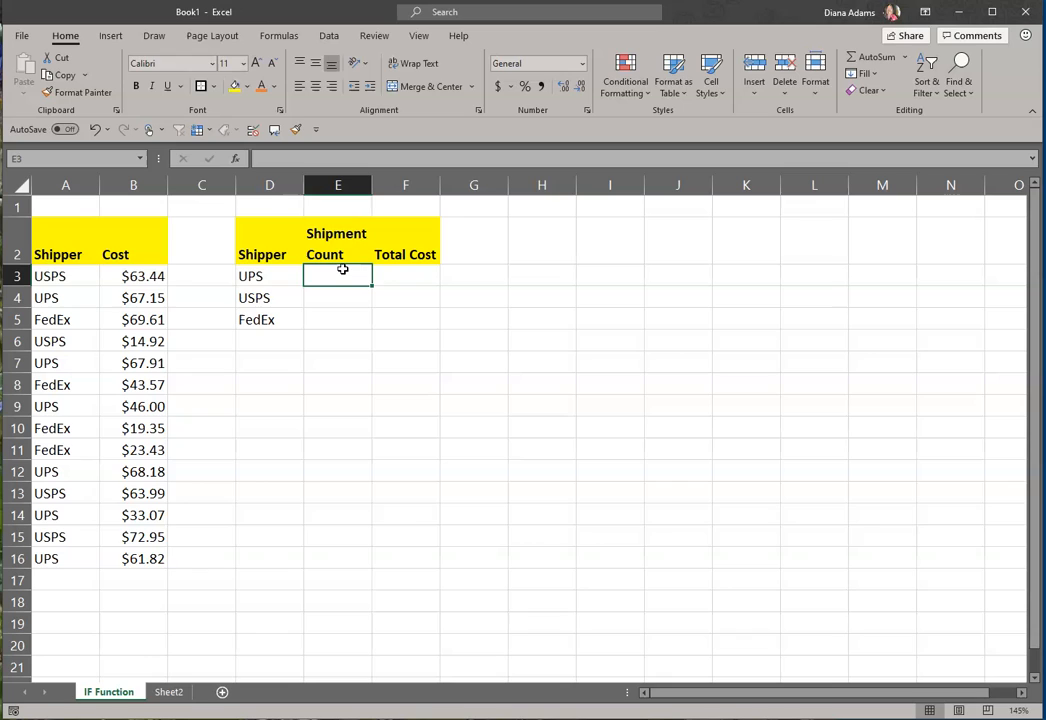
{"action": "type", "text": "="}
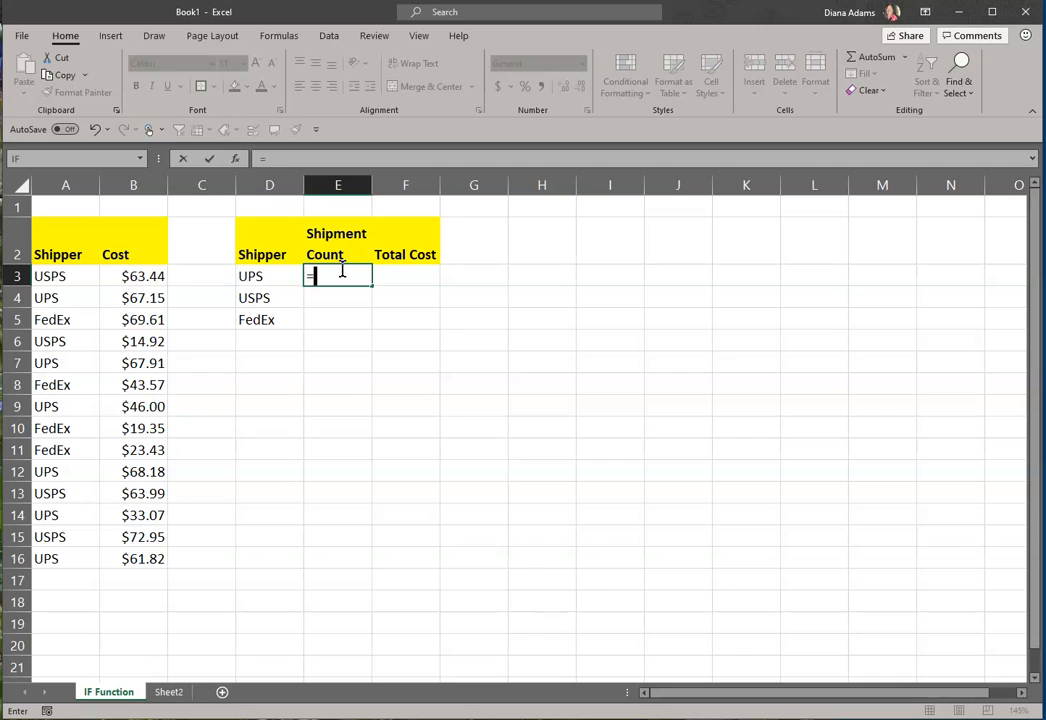
{"action": "type", "text": "countif"}
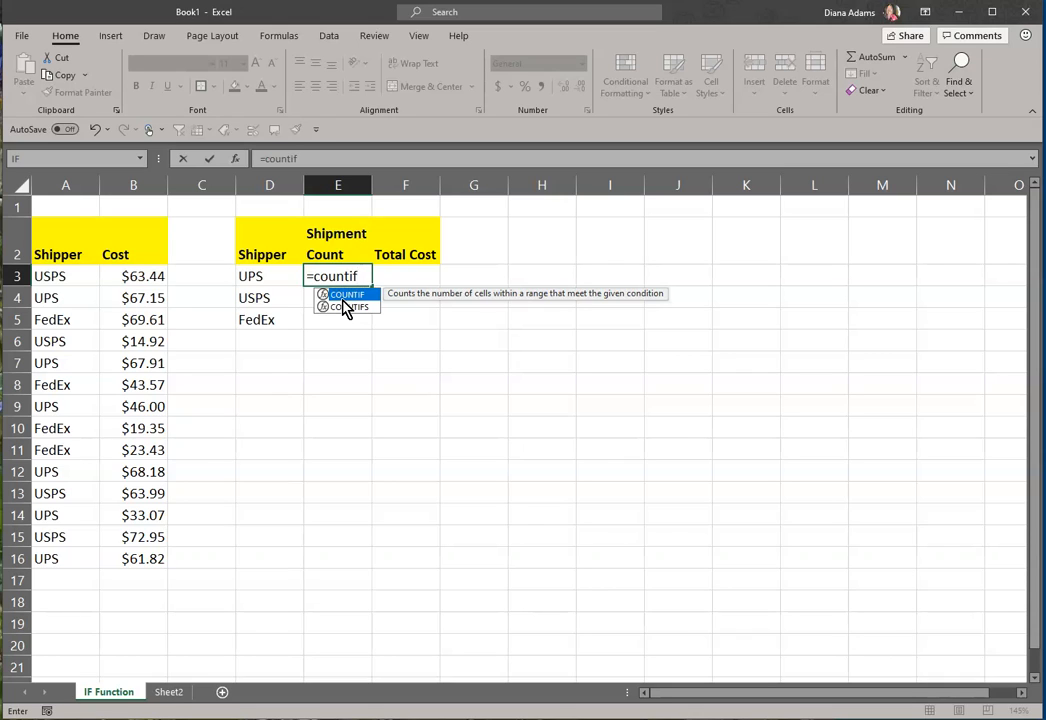
{"action": "type", "text": "("}
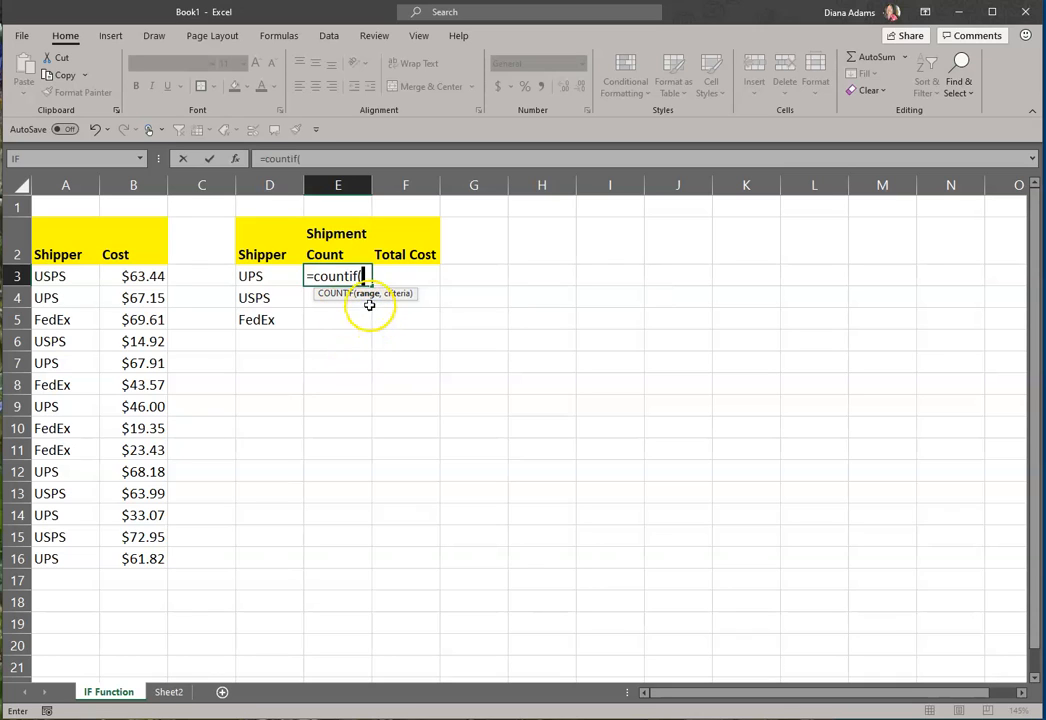
{"action": "left_click_drag", "start_coordinate": [62, 276], "coordinate": [42, 555]}
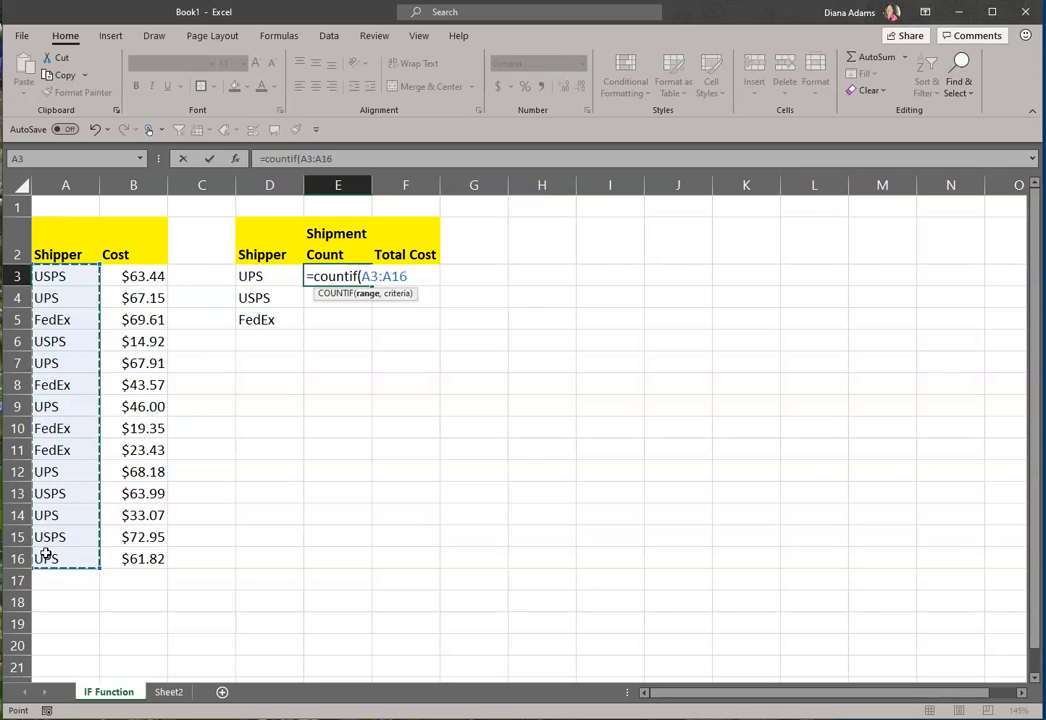
{"action": "key", "text": "F4"}
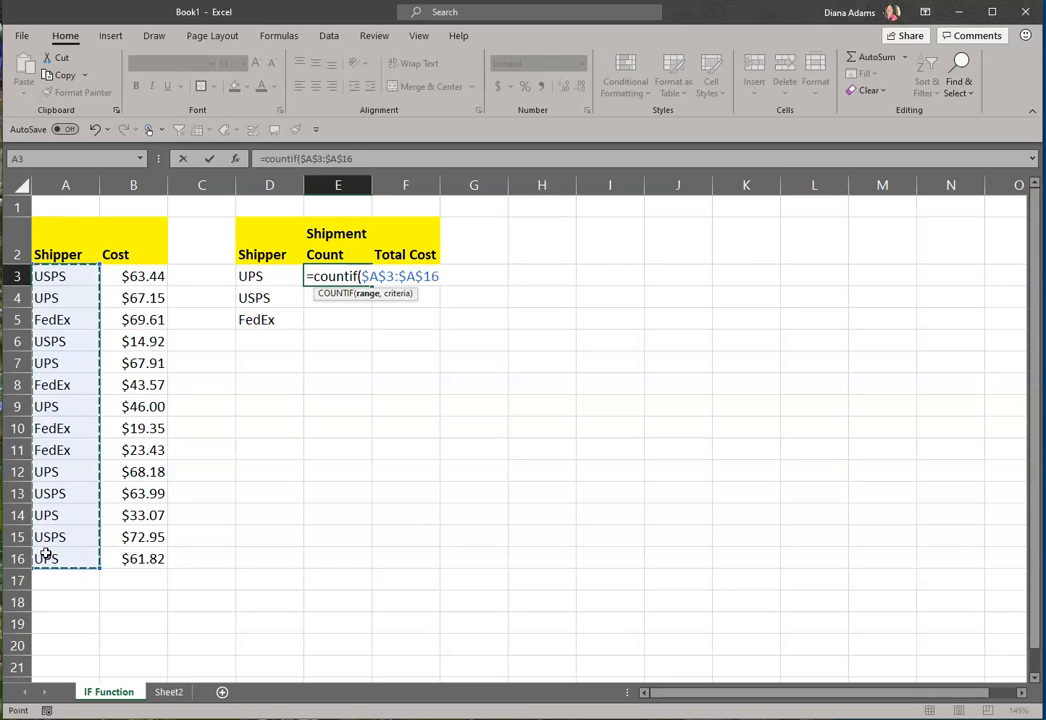
{"action": "type", "text": ","}
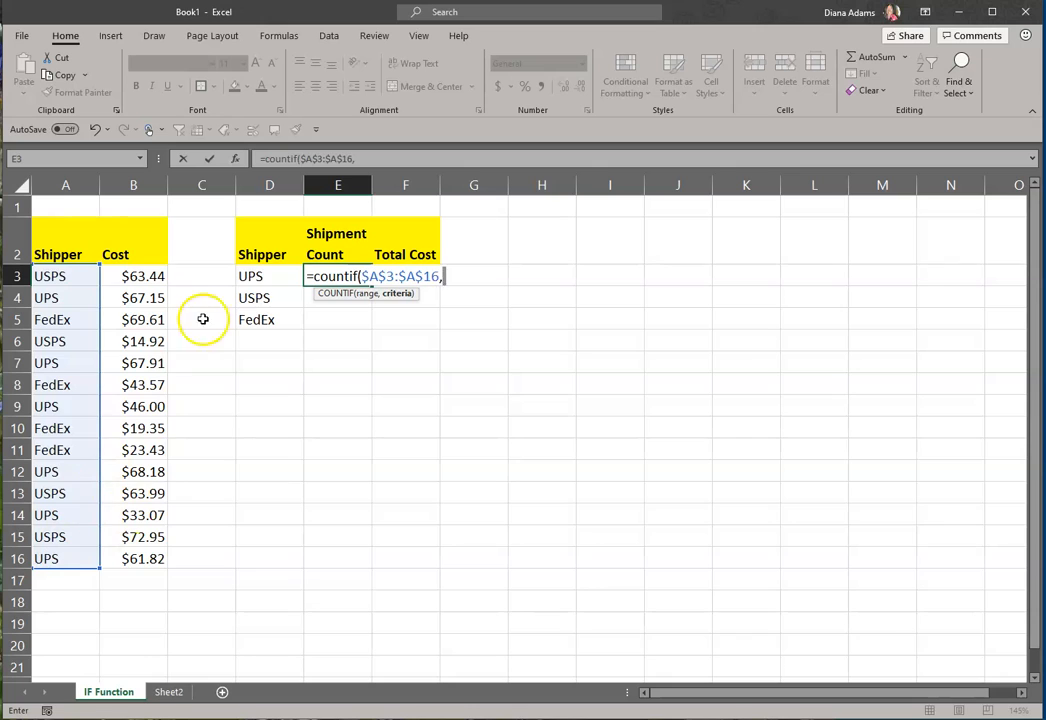
{"action": "left_click", "coordinate": [268, 278]}
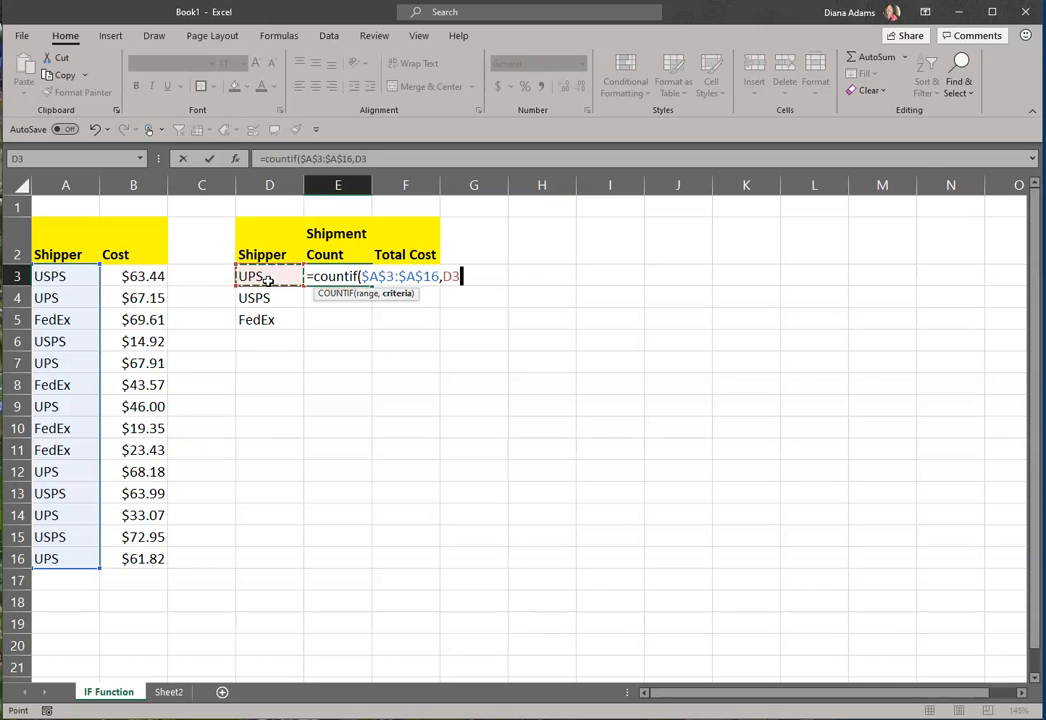
{"action": "type", "text": ")"}
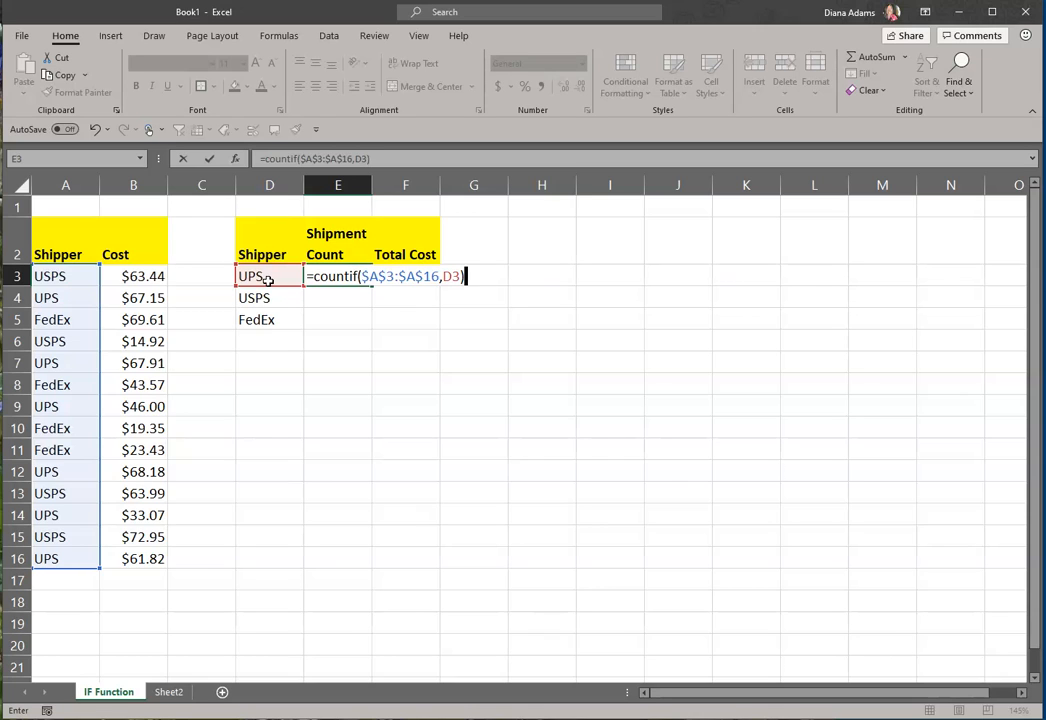
{"action": "key", "text": "Return"}
Step: Fill the COUNTIF formula from E3 down to E5 and check the copied formulas in E4 and E5
{"action": "left_click", "coordinate": [357, 277]}
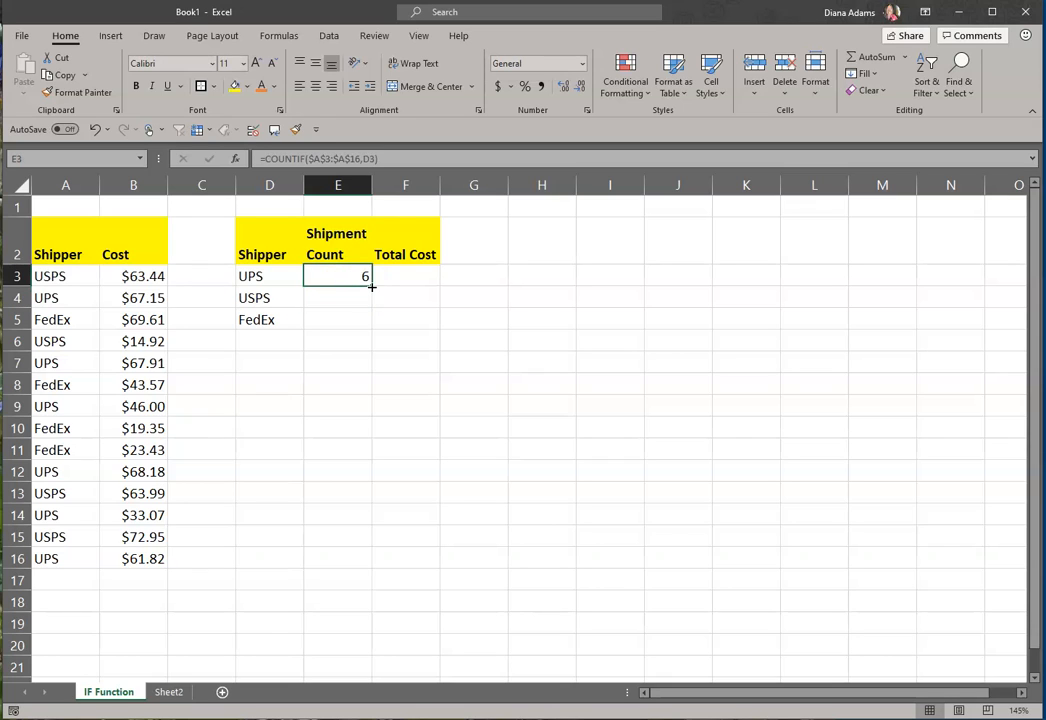
{"action": "double_click", "coordinate": [371, 287]}
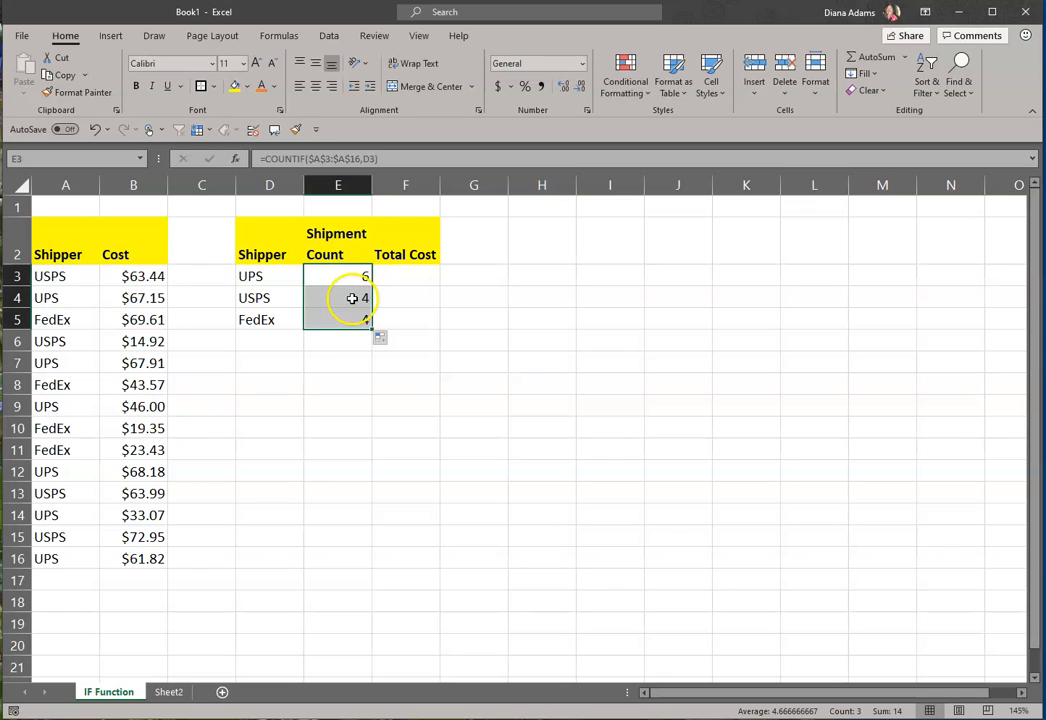
{"action": "double_click", "coordinate": [348, 295]}
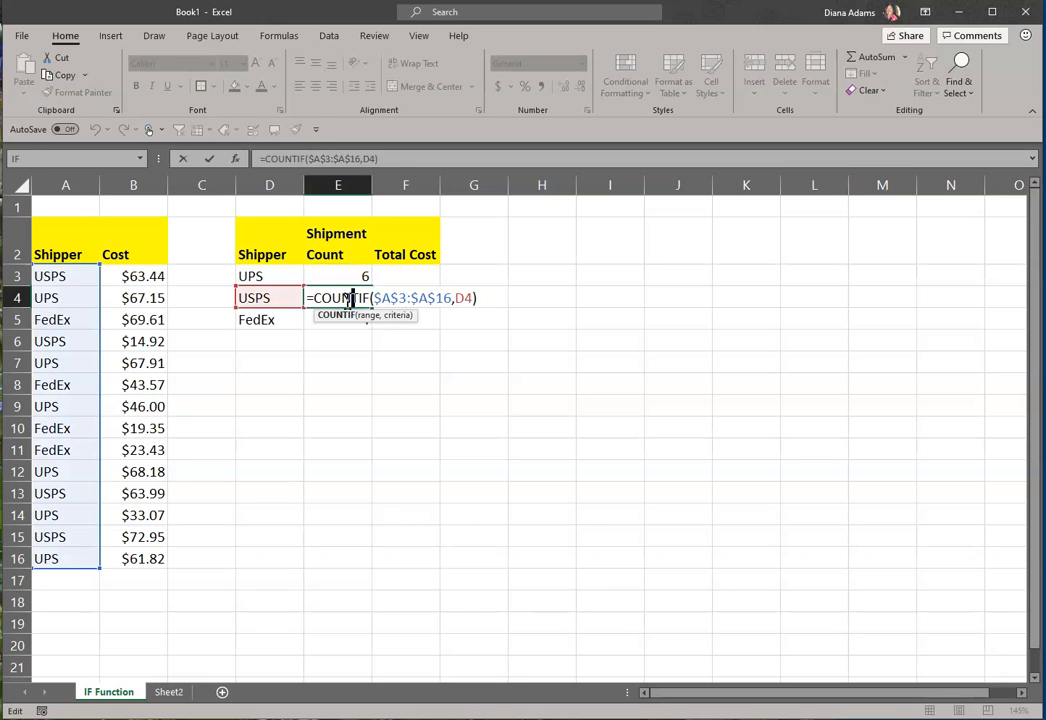
{"action": "key", "text": "Return"}
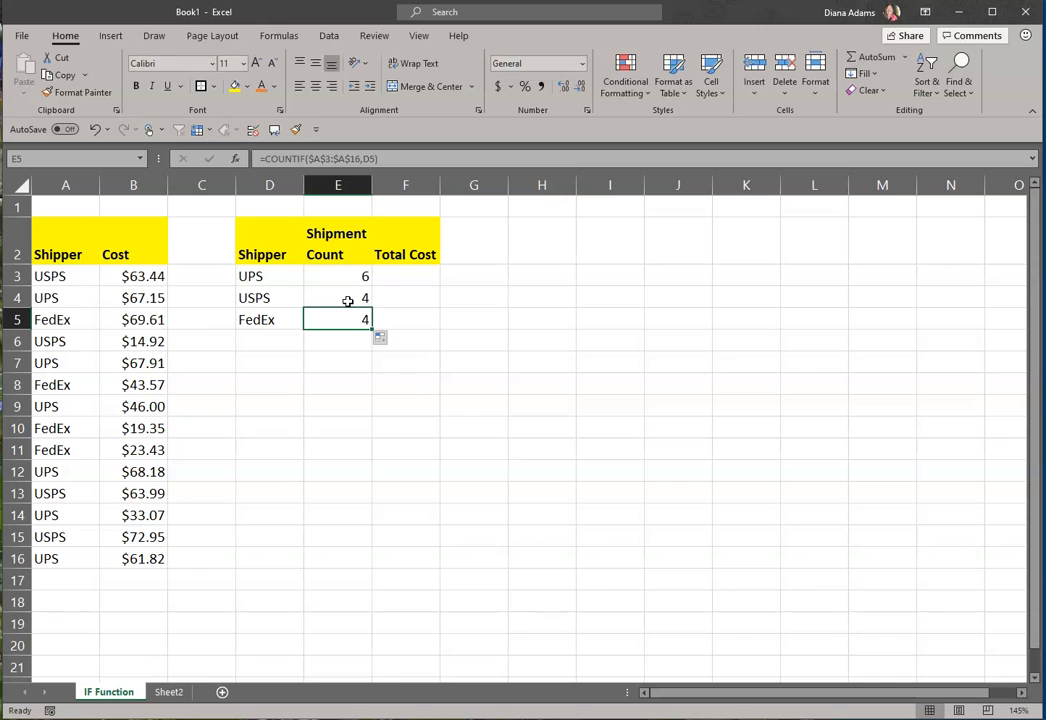
{"action": "key", "text": "F2"}
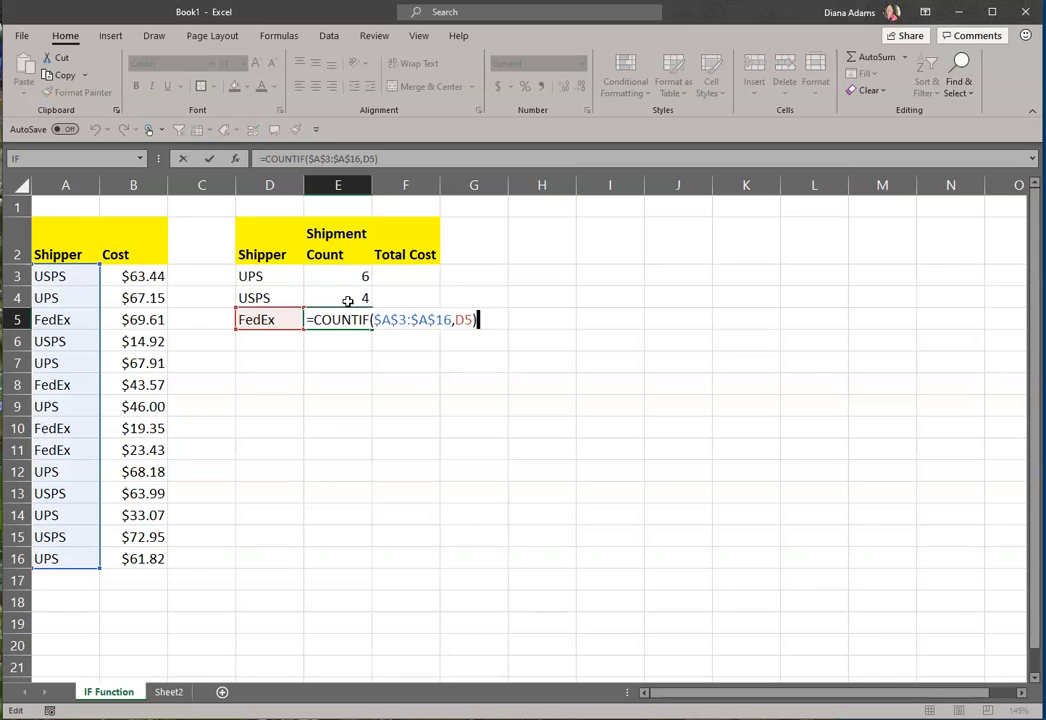
{"action": "key", "text": "ctrl+Return"}
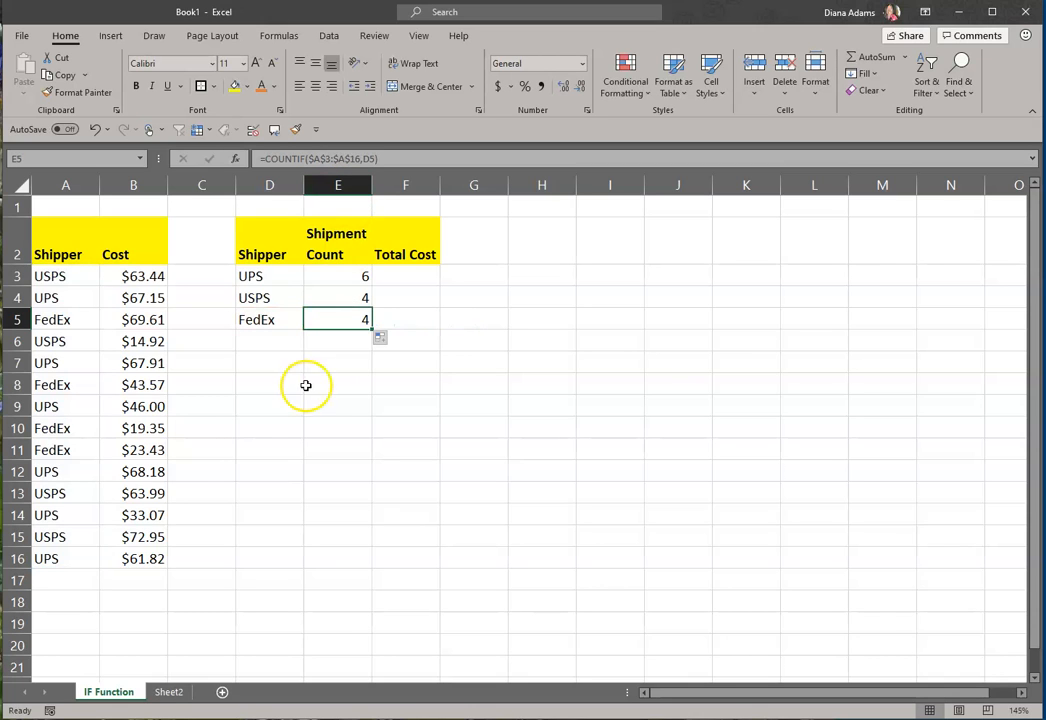
Step: Try filling the COUNTIF formula from E5 down to E14 to inspect the references in E12, and undo the fill
{"action": "left_click_drag", "start_coordinate": [372, 330], "coordinate": [371, 522]}
{"action": "double_click", "coordinate": [340, 470]}
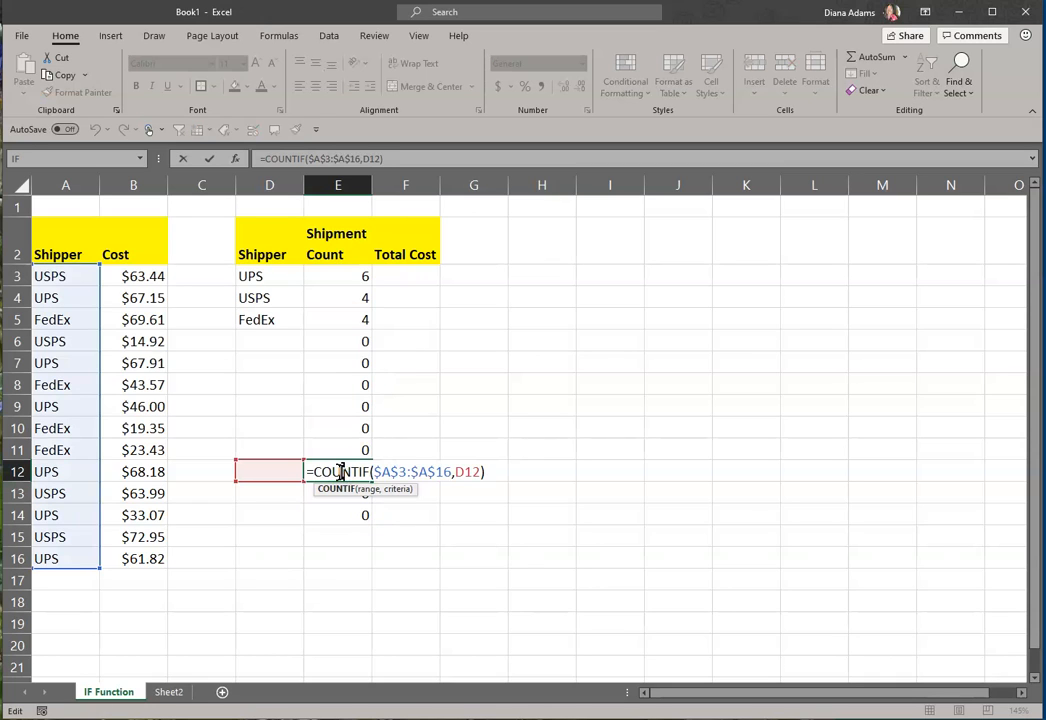
{"action": "key", "text": "Escape"}
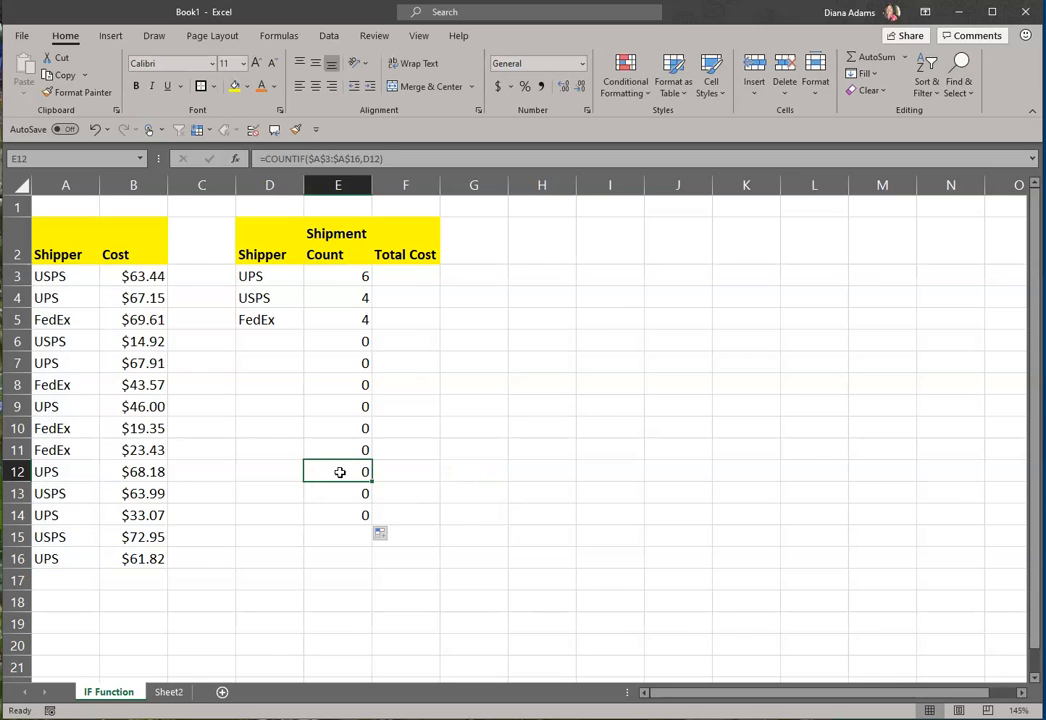
{"action": "key", "text": "ctrl+z"}
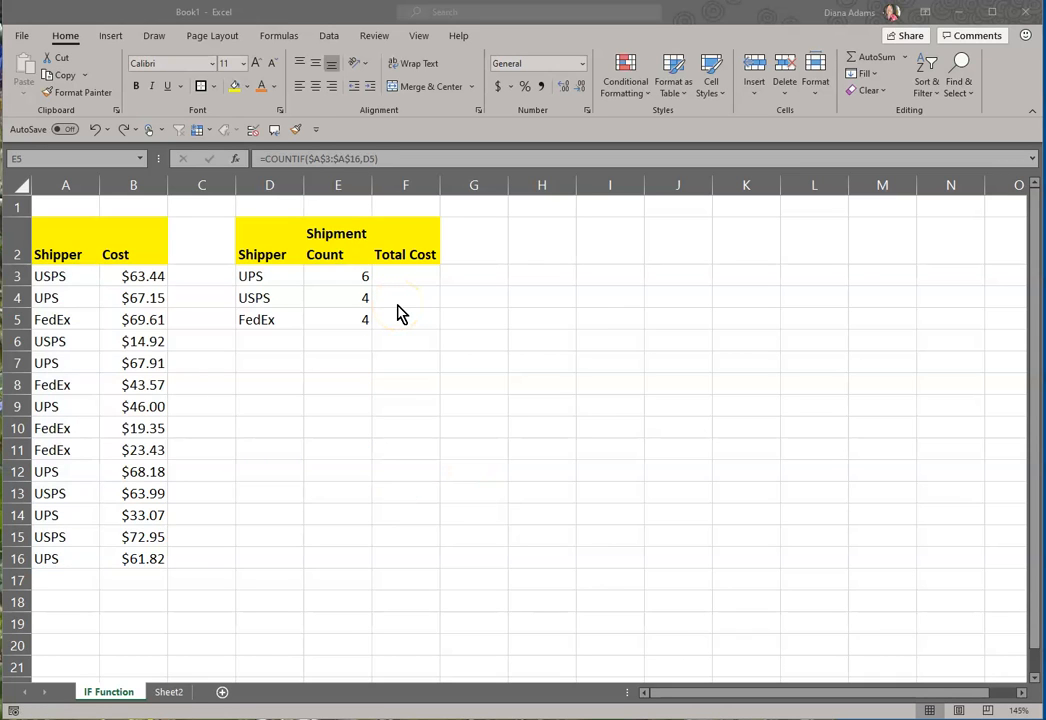
Step: Review the range and criteria of E3's COUNTIF formula in the Function Arguments dialog and in the cell itself
{"action": "left_click", "coordinate": [344, 279]}
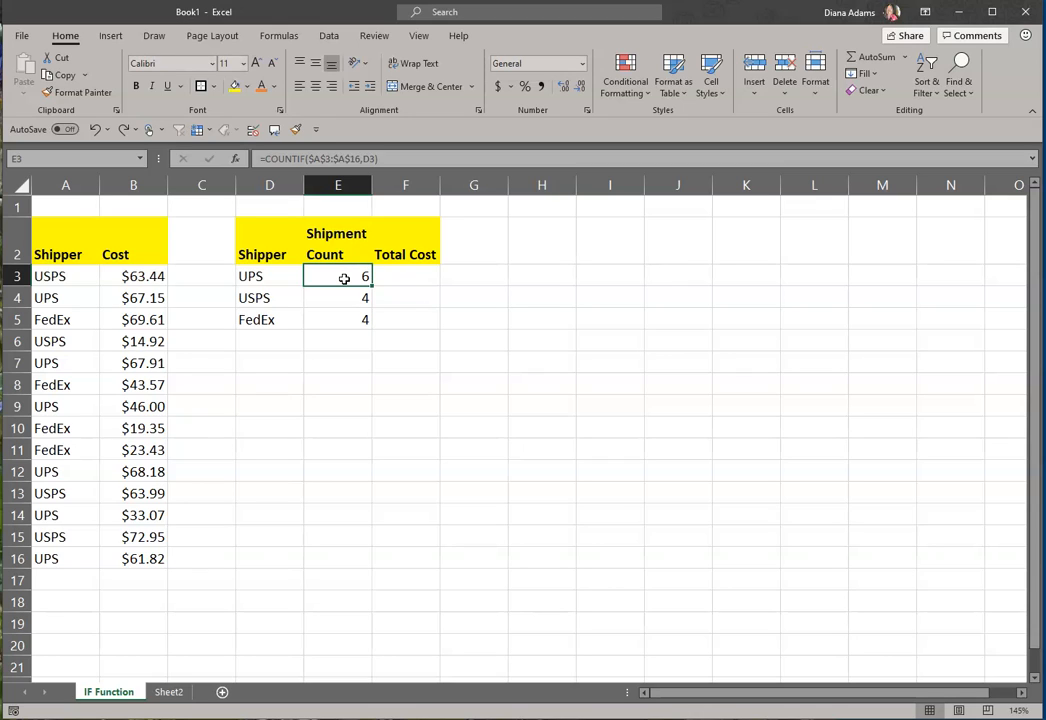
{"action": "left_click", "coordinate": [236, 160]}
{"action": "left_click_drag", "start_coordinate": [525, 336], "coordinate": [555, 243]}
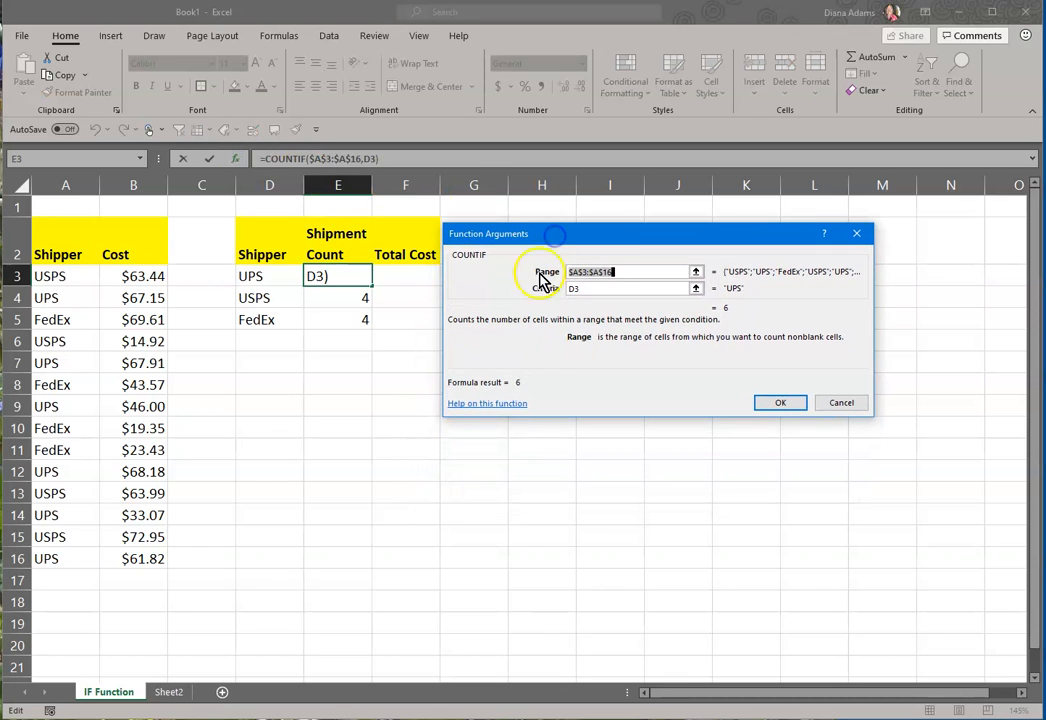
{"action": "left_click", "coordinate": [612, 289]}
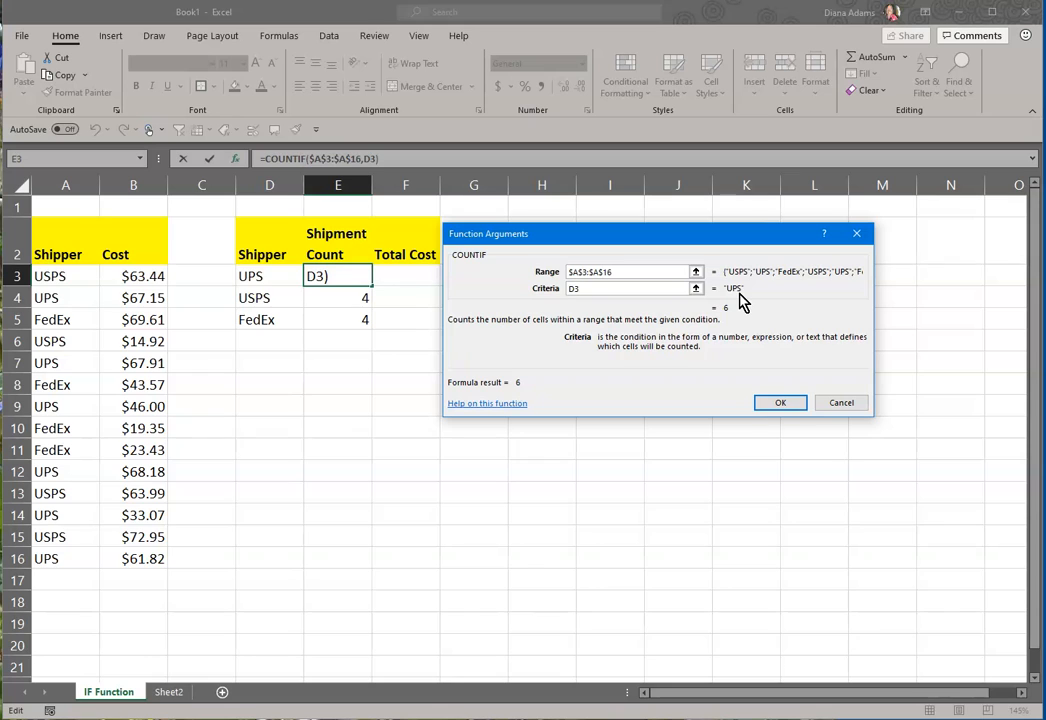
{"action": "left_click", "coordinate": [780, 402]}
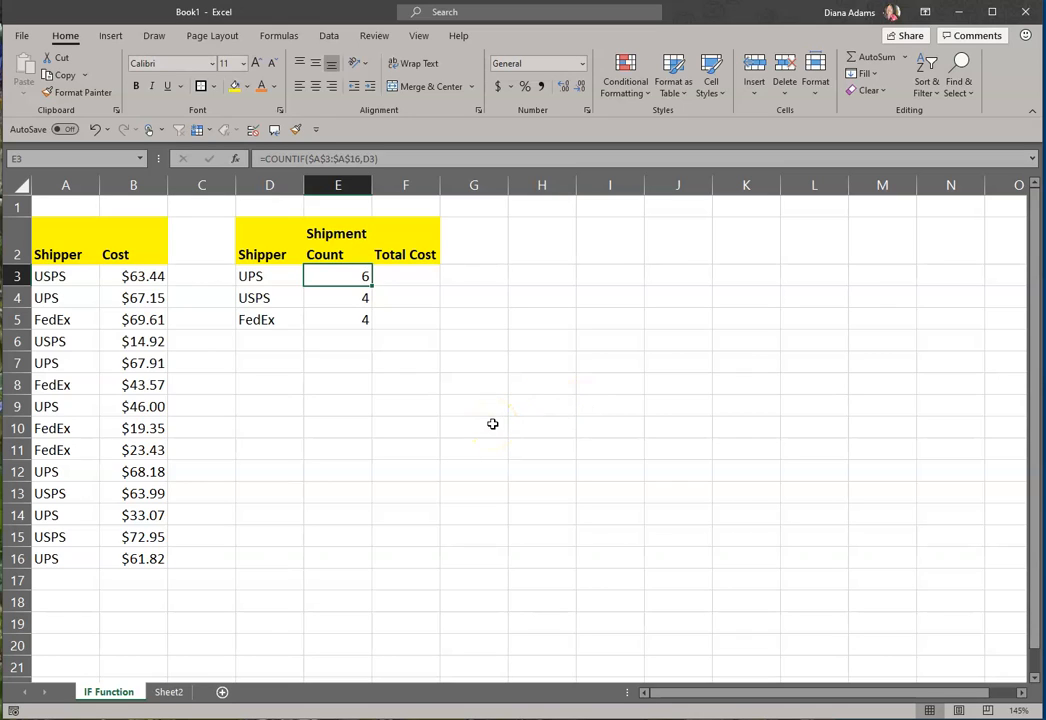
{"action": "key", "text": "F2"}
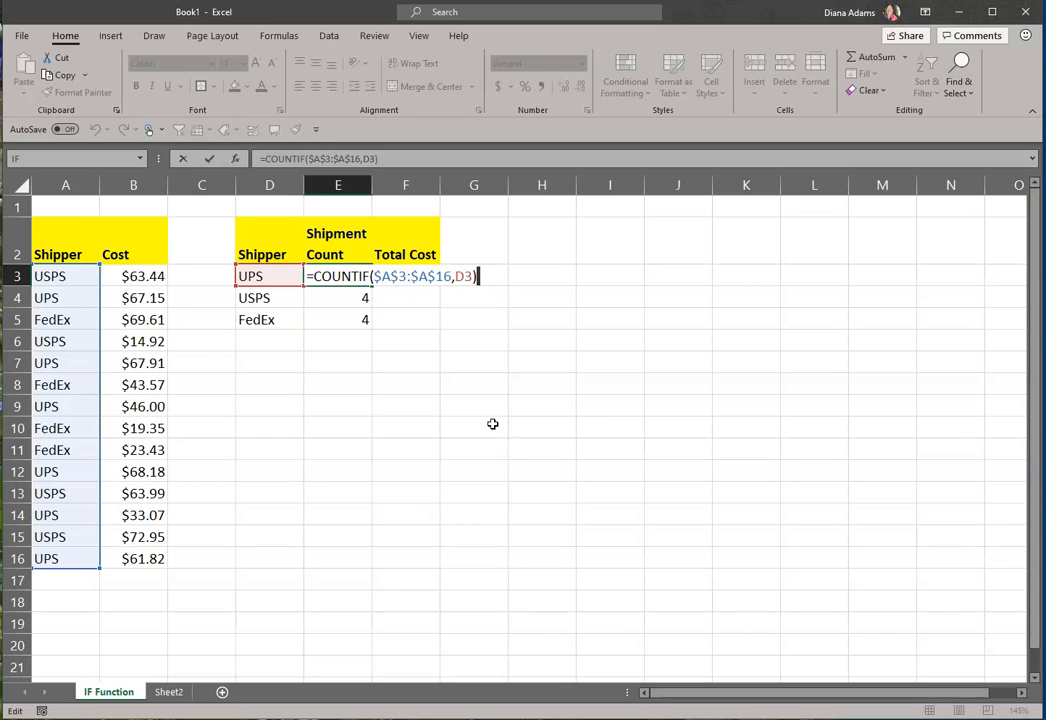
{"action": "key", "text": "ctrl+Return"}
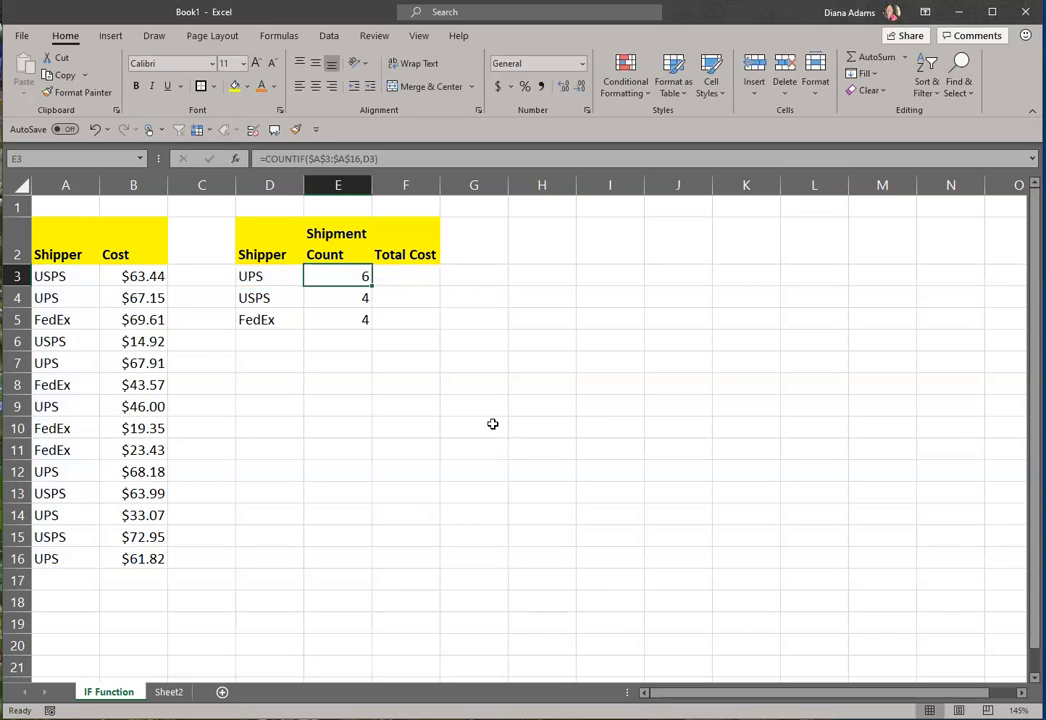